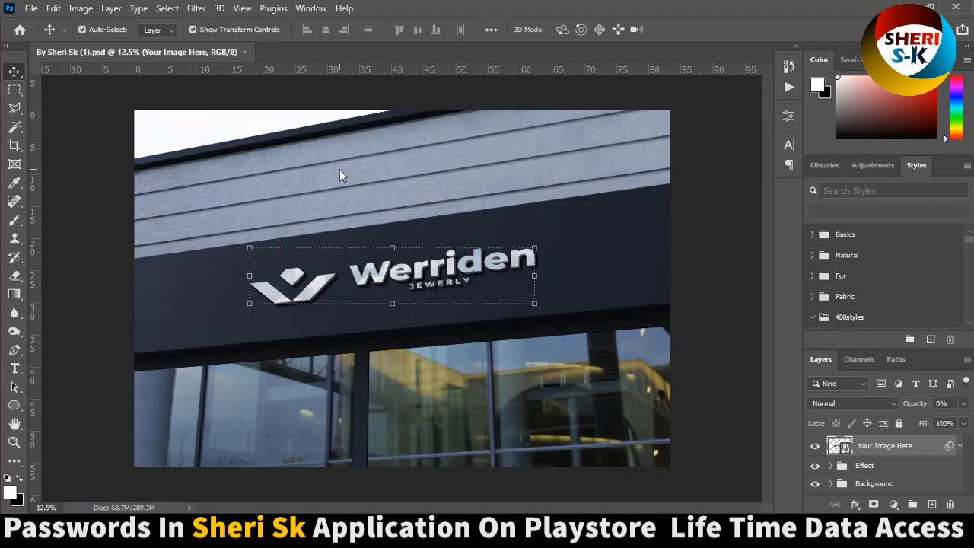
# Check what the Effect and Background layer groups contribute to the storefront mockup by switching their visibility off and on.
pyautogui.click(859, 467)
pyautogui.click(858, 454)
pyautogui.click(843, 466)
pyautogui.click(815, 467)
pyautogui.click(815, 465)
pyautogui.click(815, 484)
pyautogui.click(814, 485)
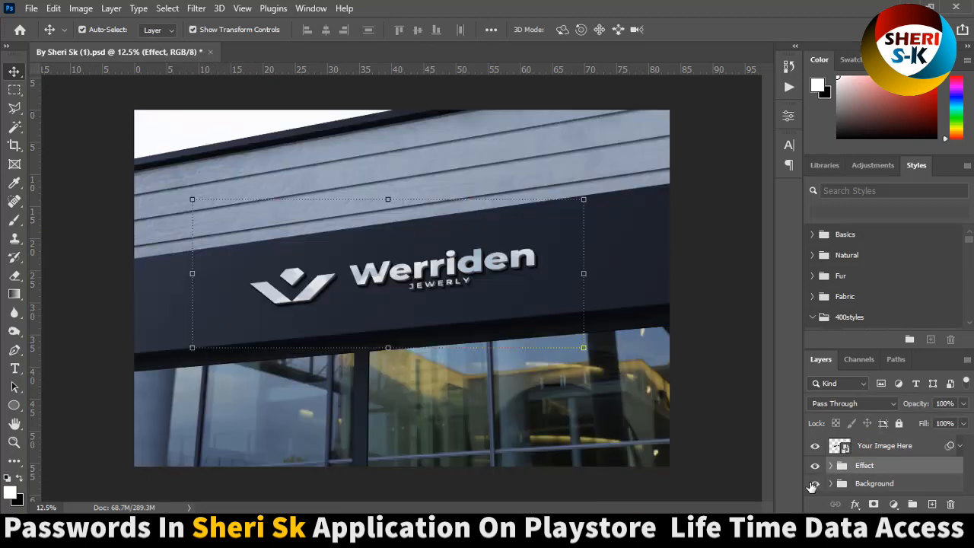
# Open the contents of the Your Image Here smart object and inspect its logo, text and Rectangle 1 layers.
pyautogui.click(841, 451)
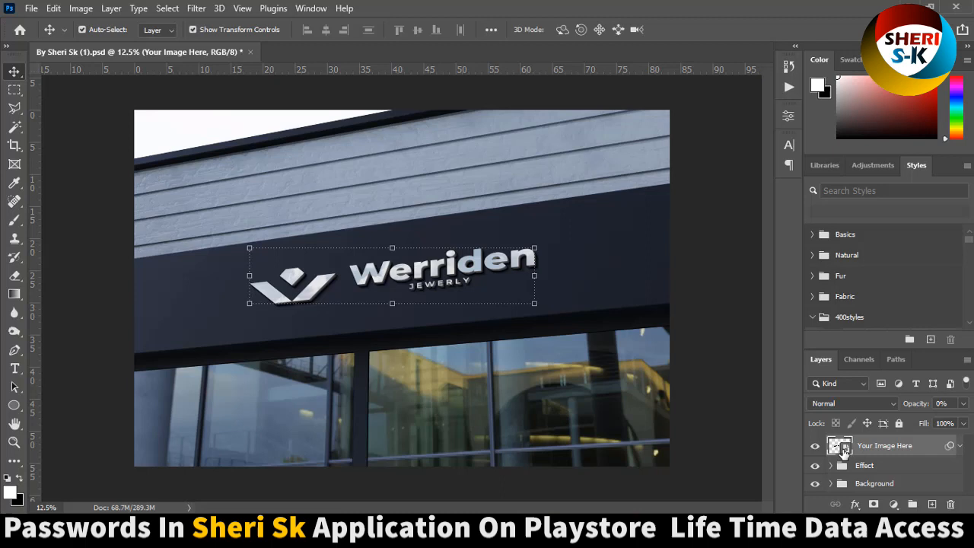
pyautogui.doubleClick(841, 447)
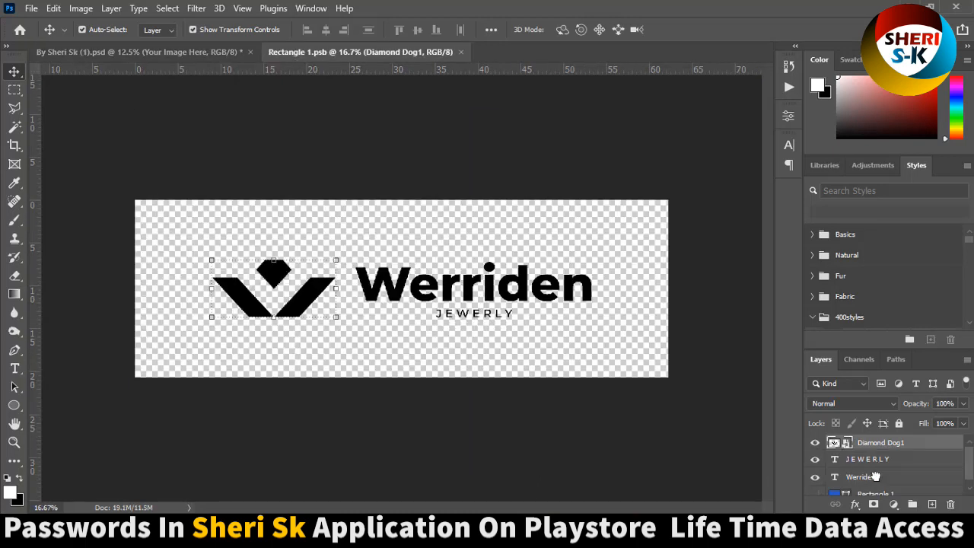
pyautogui.click(876, 460)
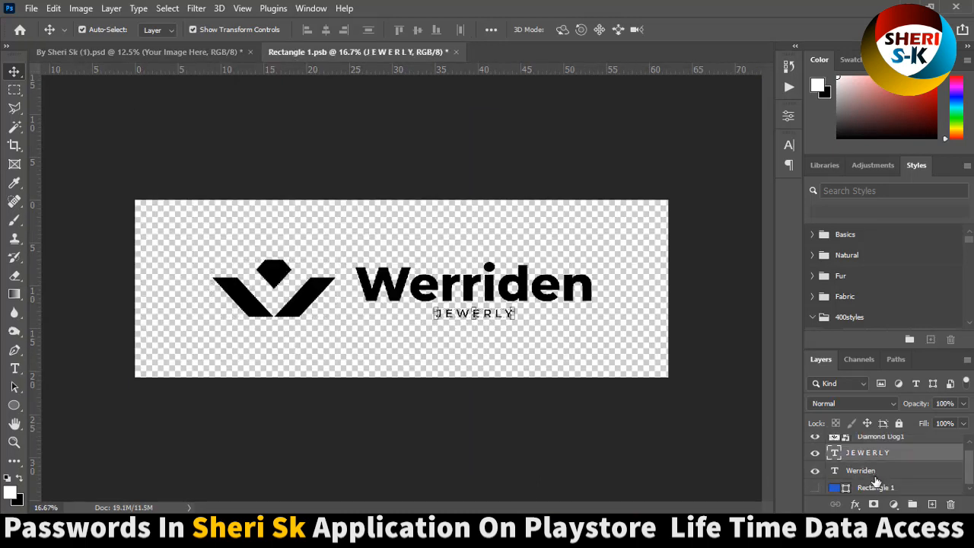
pyautogui.hotkey('alt', '[')
pyautogui.click(813, 490)
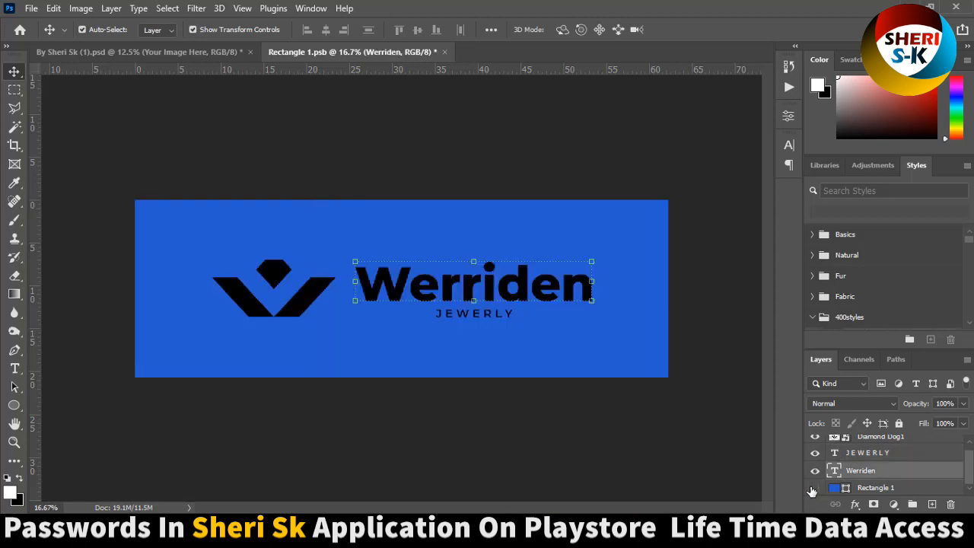
pyautogui.click(813, 490)
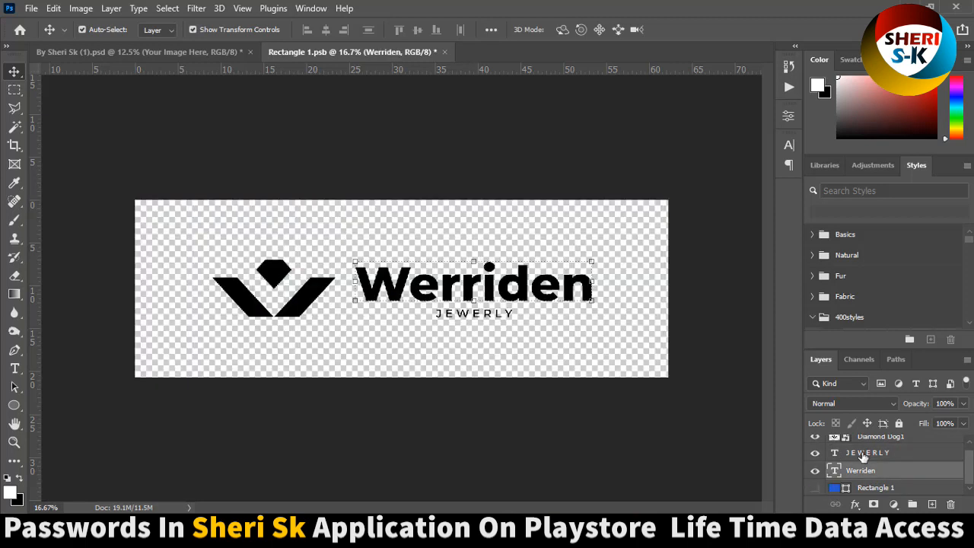
pyautogui.click(864, 455)
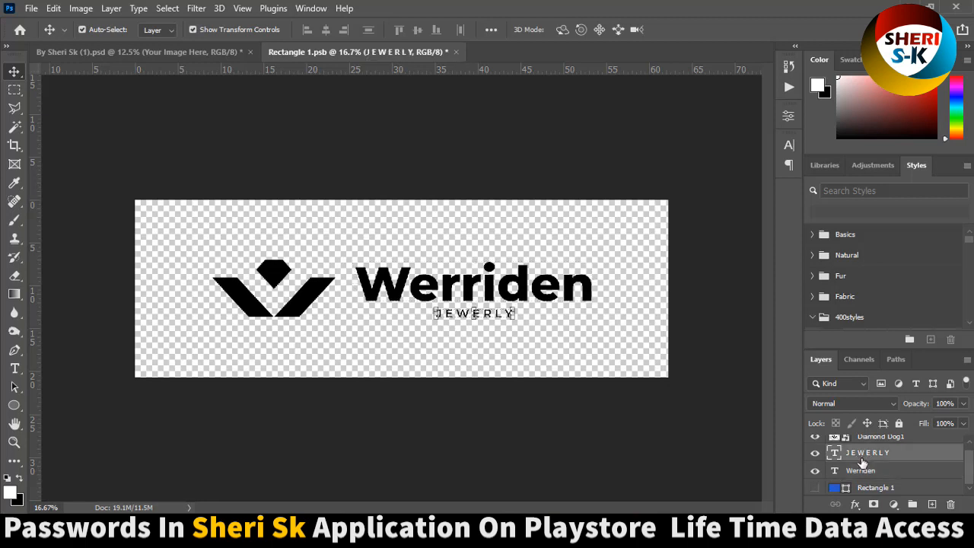
pyautogui.click(880, 444)
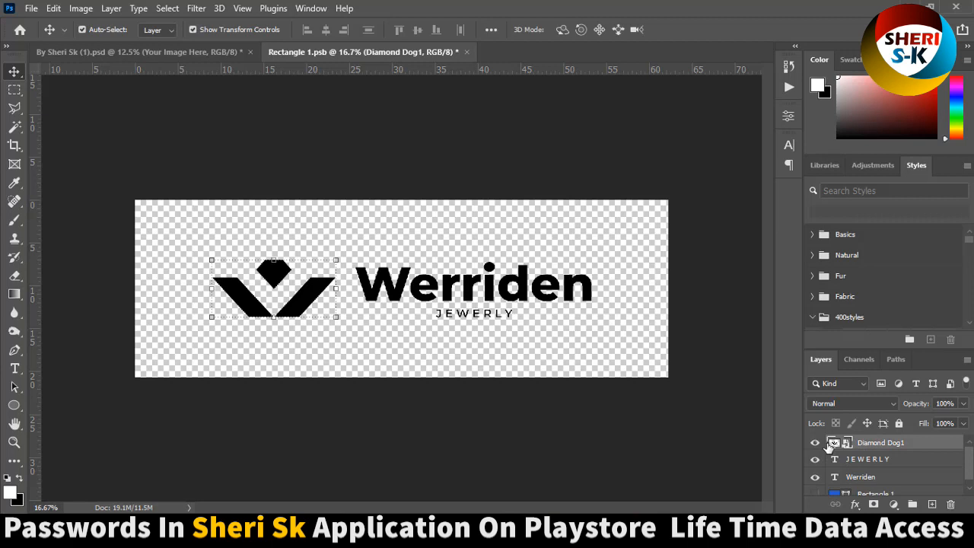
# Delete the JEWERLY tagline layer and replace the Werriden text with SHERI SK.
pyautogui.click(848, 459)
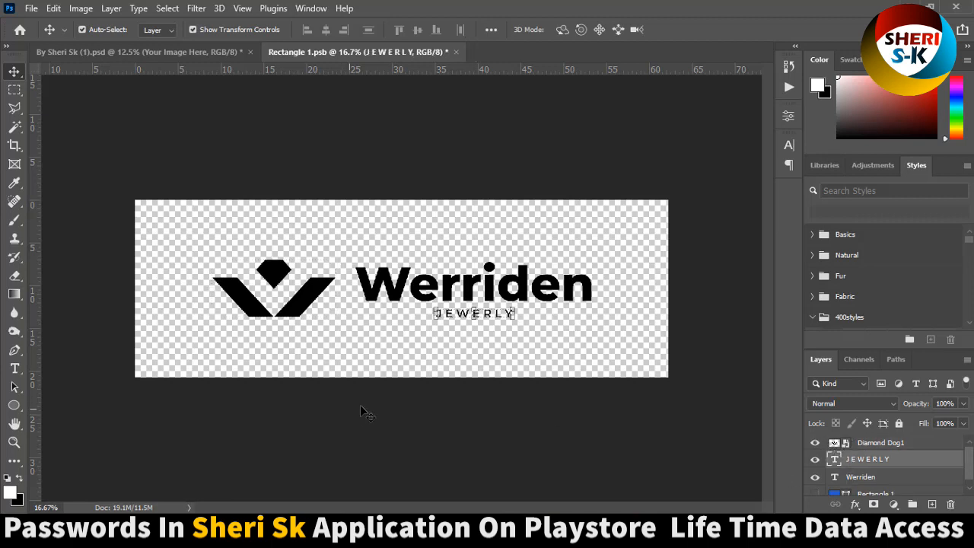
pyautogui.press('Delete')
pyautogui.click(15, 368)
pyautogui.click(482, 283)
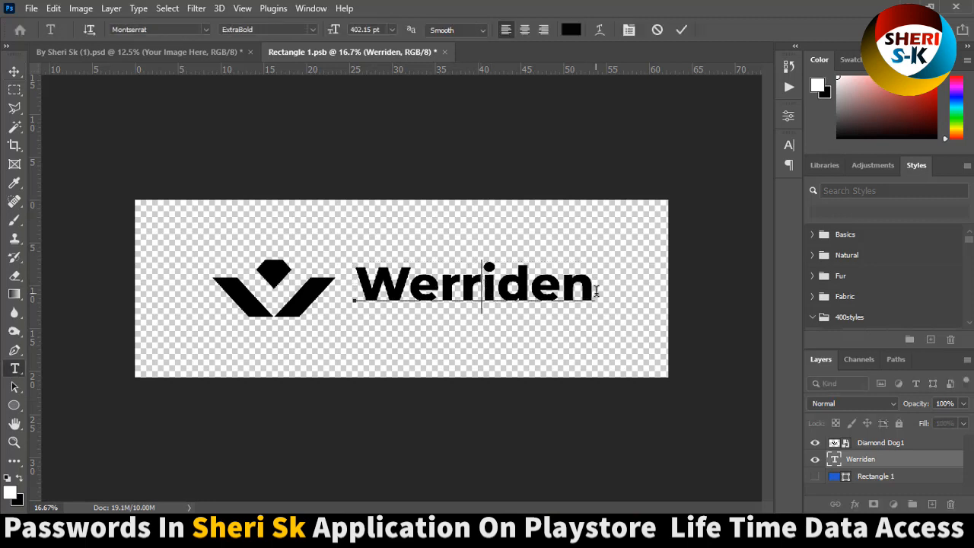
pyautogui.moveTo(596, 290); pyautogui.dragTo(358, 283)
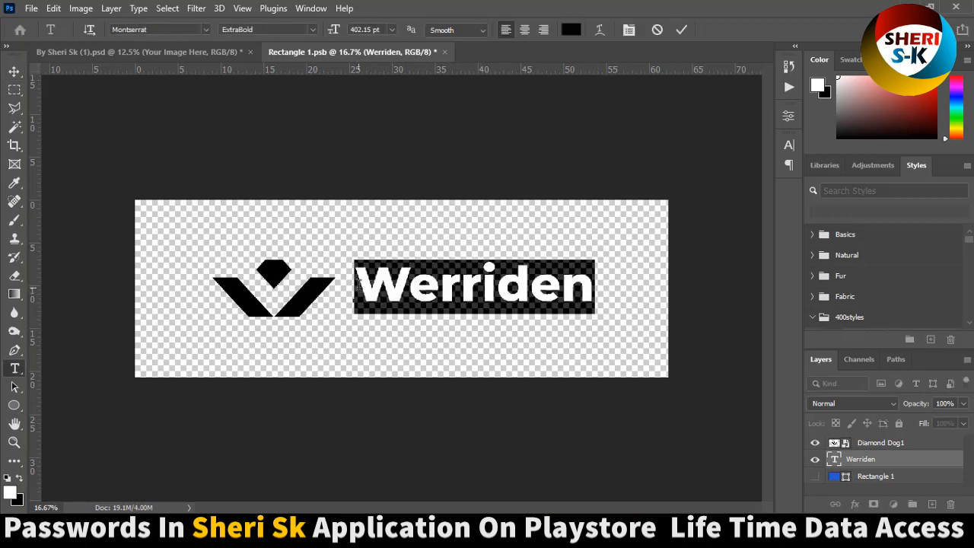
pyautogui.write('S')
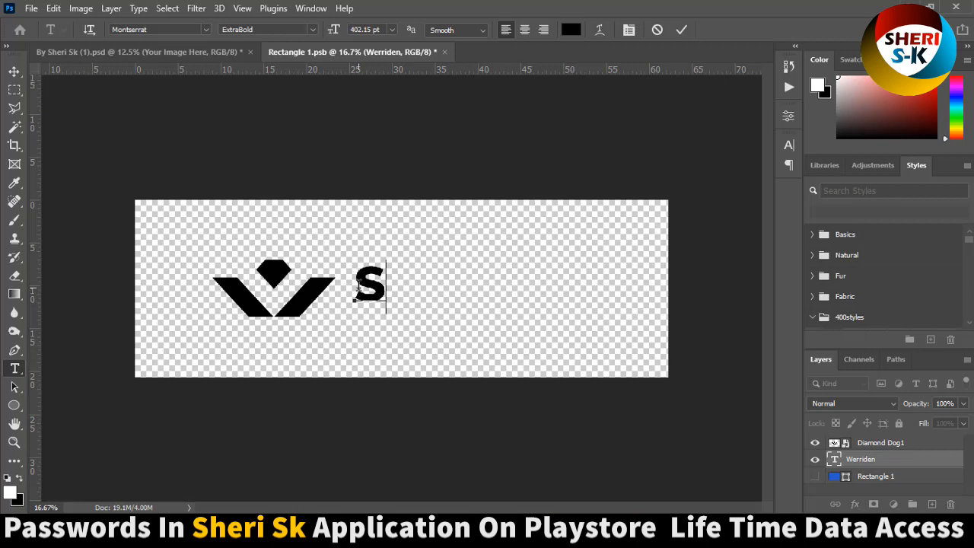
pyautogui.write('HERI S')
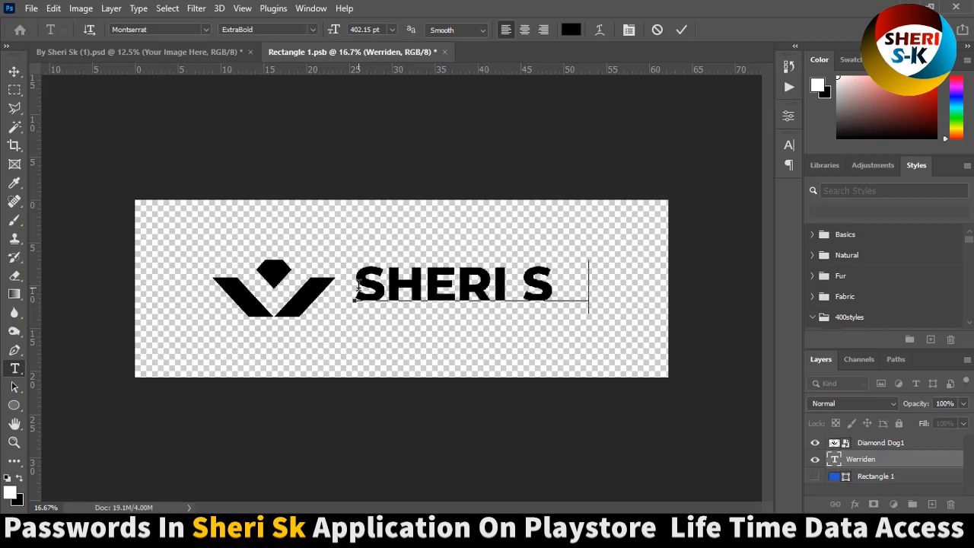
pyautogui.write('K')
pyautogui.click(13, 89)
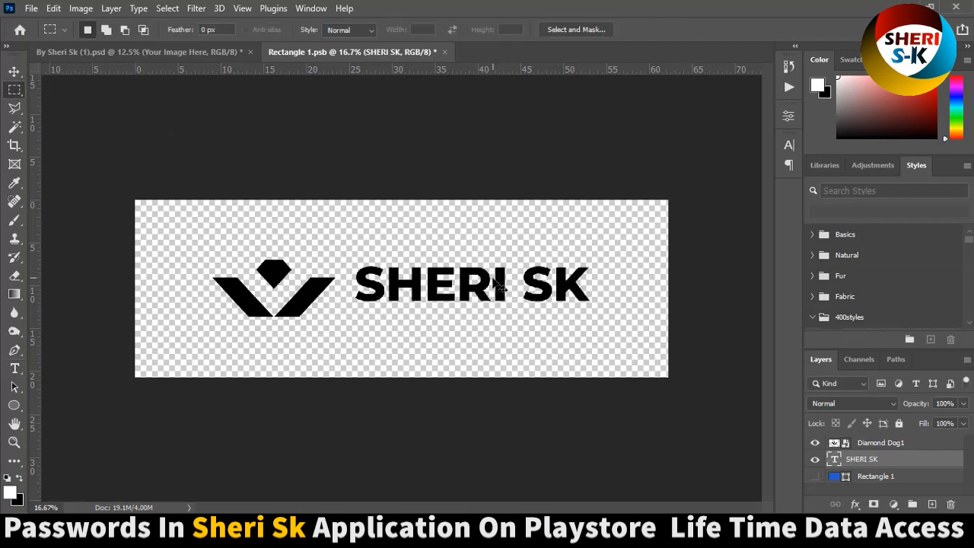
# Save the edited smart object contents to update the storefront mockup, and close both documents.
pyautogui.hotkey('ctrl', 's')
pyautogui.click(233, 50)
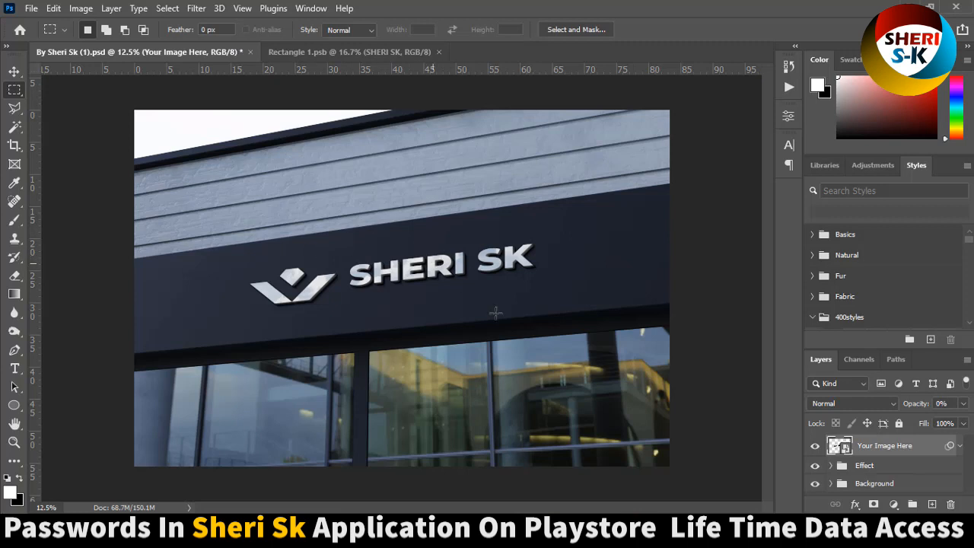
pyautogui.click(438, 52)
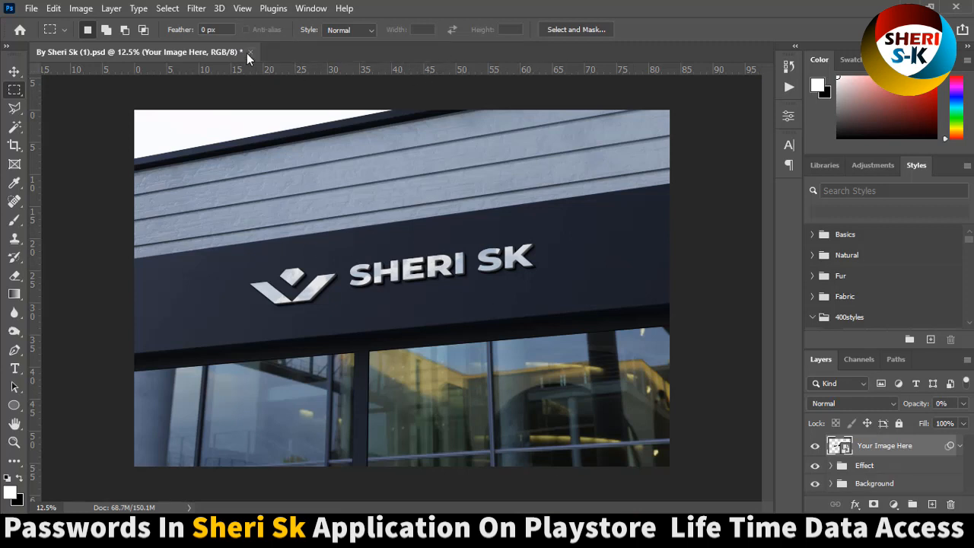
pyautogui.click(249, 52)
pyautogui.click(485, 206)
# Switch to the Office Home Logo Mockup folder in File Explorer and open By Sheri Sk (7) in Photoshop.
pyautogui.hotkey('alt', 'Tab')
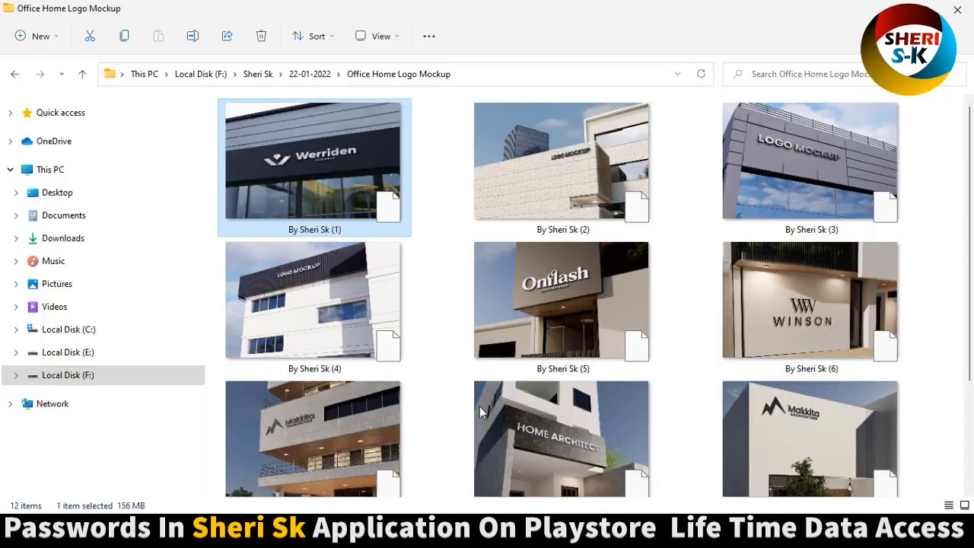
pyautogui.click(779, 158)
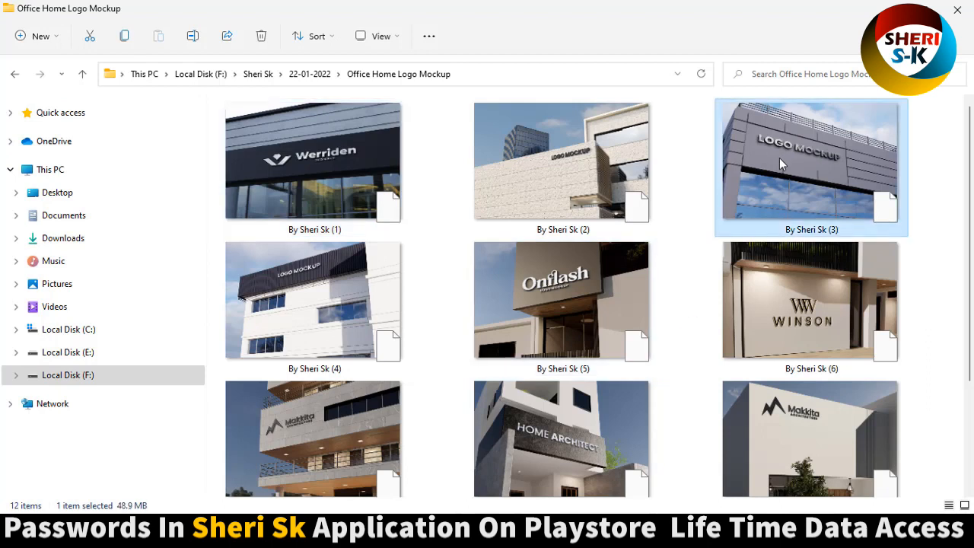
pyautogui.click(783, 335)
pyautogui.click(535, 319)
pyautogui.scroll(-2, 539, 372)
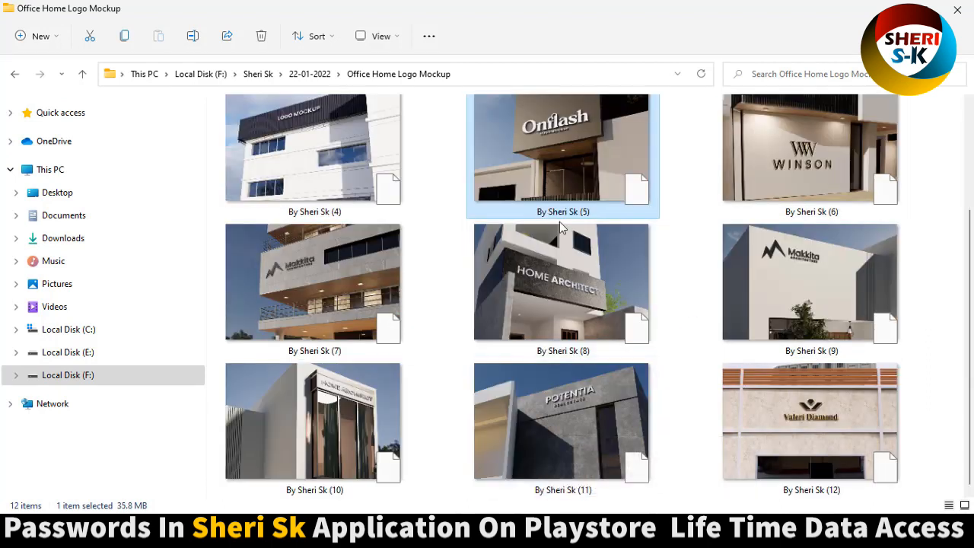
pyautogui.click(611, 287)
pyautogui.click(286, 261)
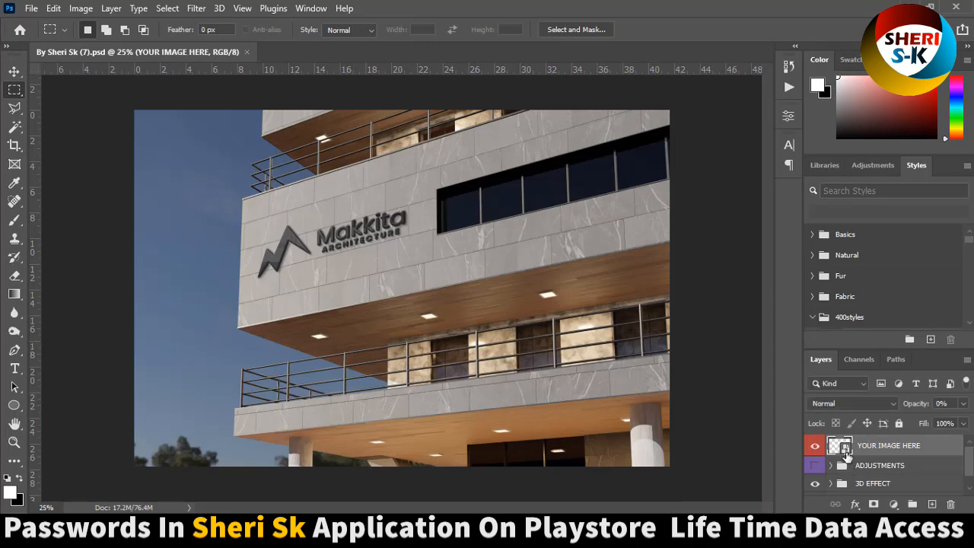
# Check the ADJUSTMENTS, 3D EFFECT and BACKGROUND groups of the building mockup by toggling their visibility.
pyautogui.click(814, 466)
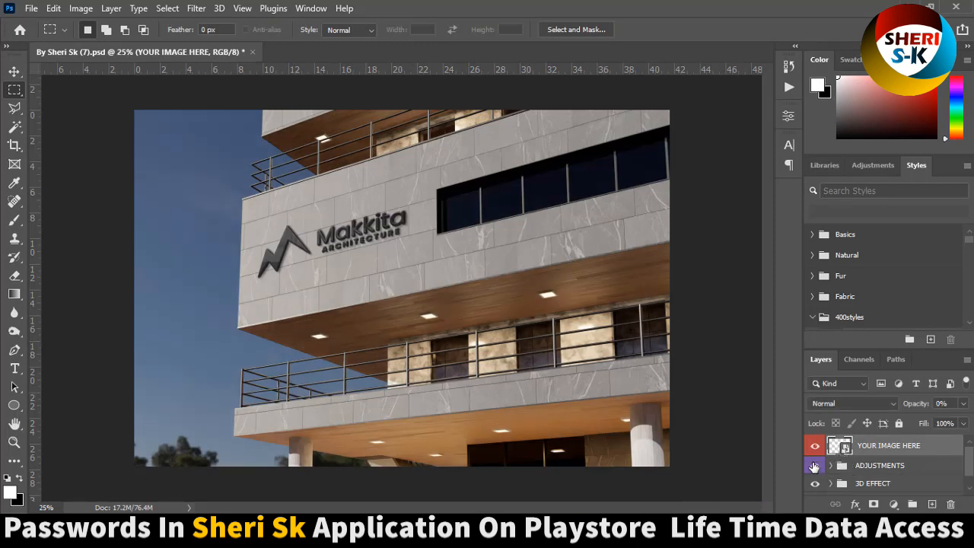
pyautogui.scroll(-1, 816, 476)
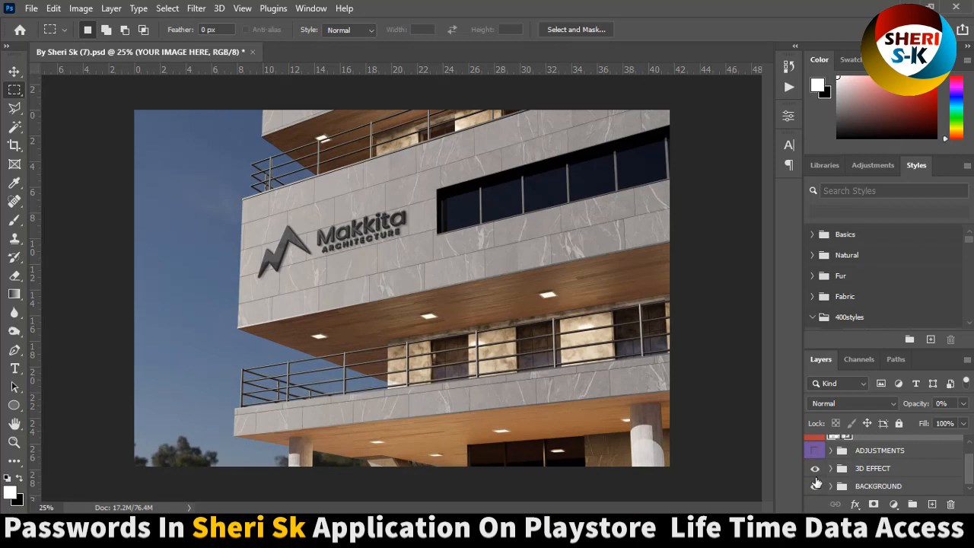
pyautogui.click(815, 468)
pyautogui.click(816, 468)
pyautogui.click(816, 488)
pyautogui.click(815, 487)
pyautogui.scroll(1, 840, 464)
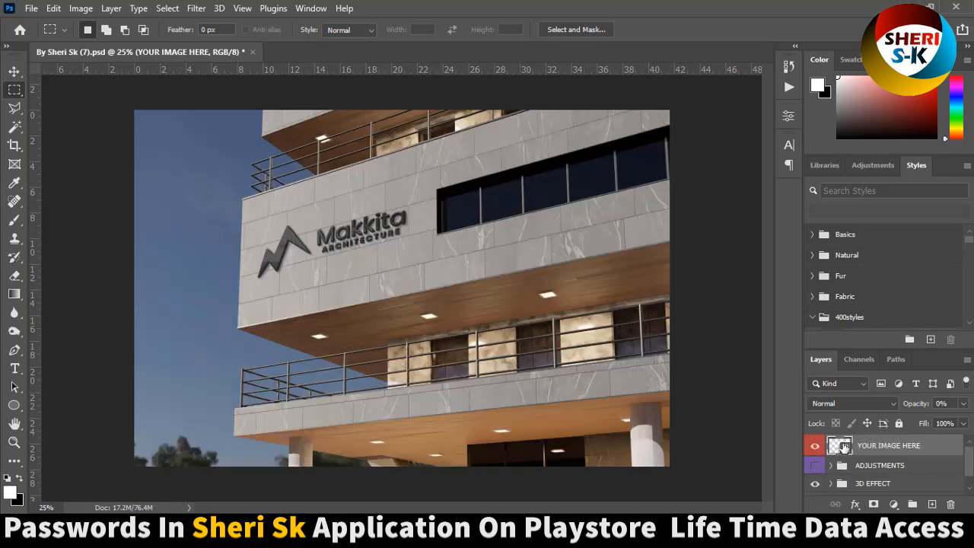
# Open the contents of the YOUR IMAGE HERE smart object and check Layer 1 by toggling its visibility.
pyautogui.doubleClick(844, 449)
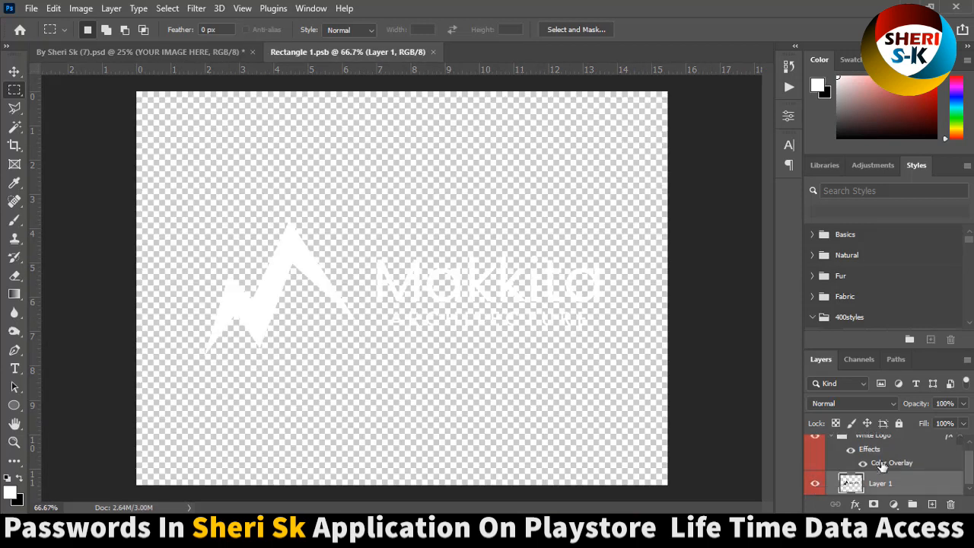
pyautogui.click(815, 485)
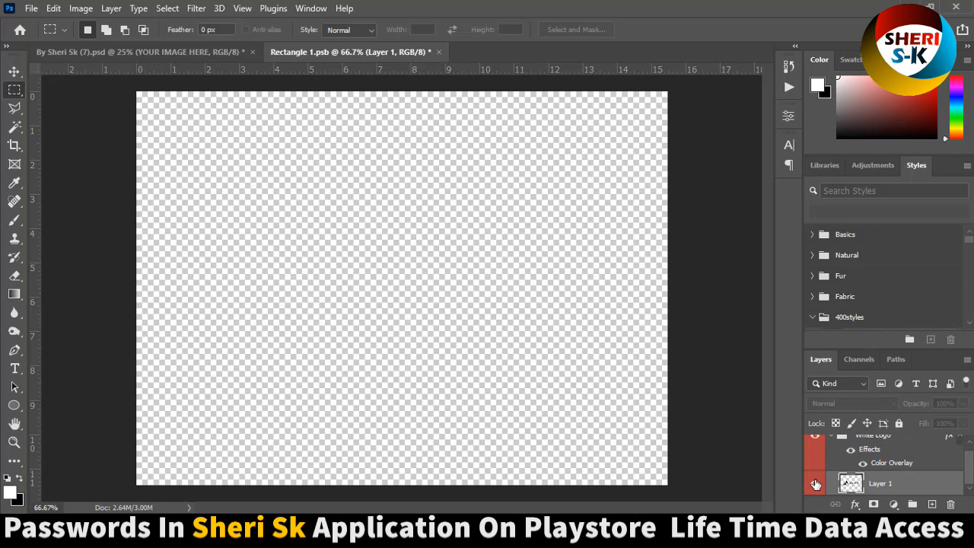
pyautogui.click(815, 485)
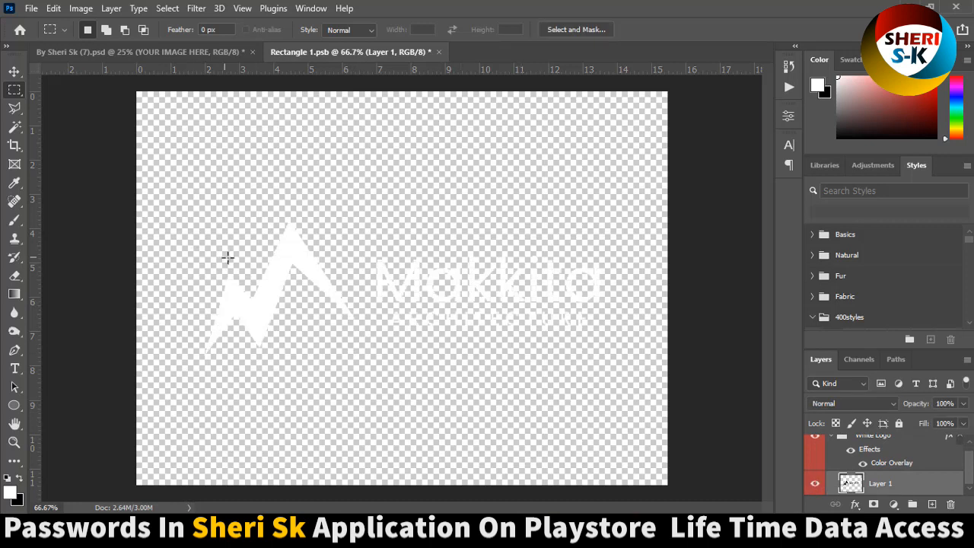
pyautogui.click(855, 504)
pyautogui.click(859, 443)
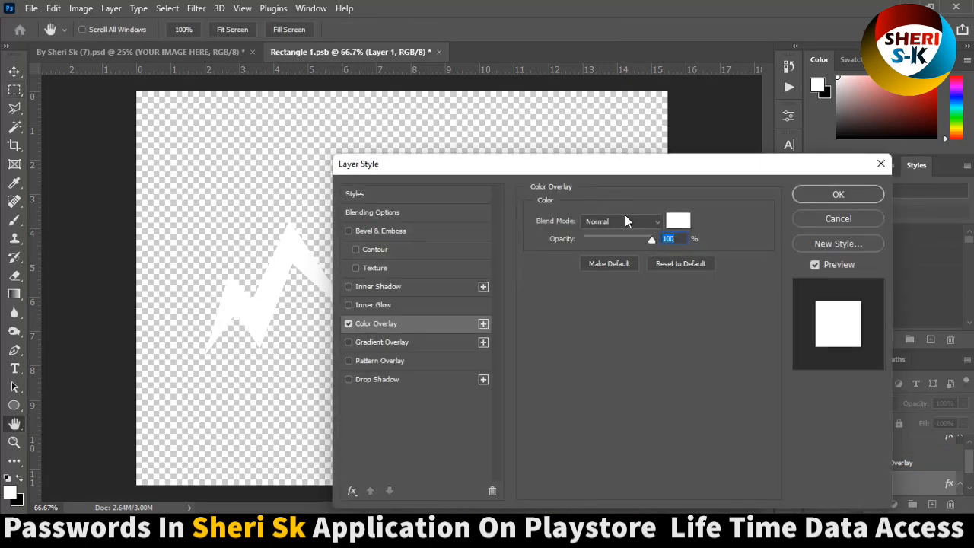
pyautogui.click(625, 221)
pyautogui.click(719, 214)
pyautogui.click(681, 221)
pyautogui.click(627, 285)
pyautogui.click(596, 394)
pyautogui.click(752, 265)
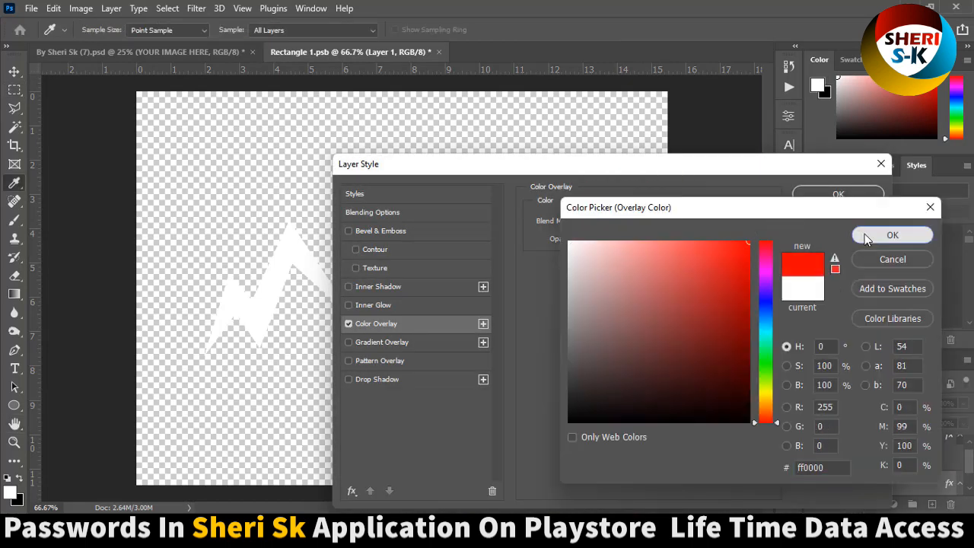
pyautogui.click(876, 234)
pyautogui.click(814, 214)
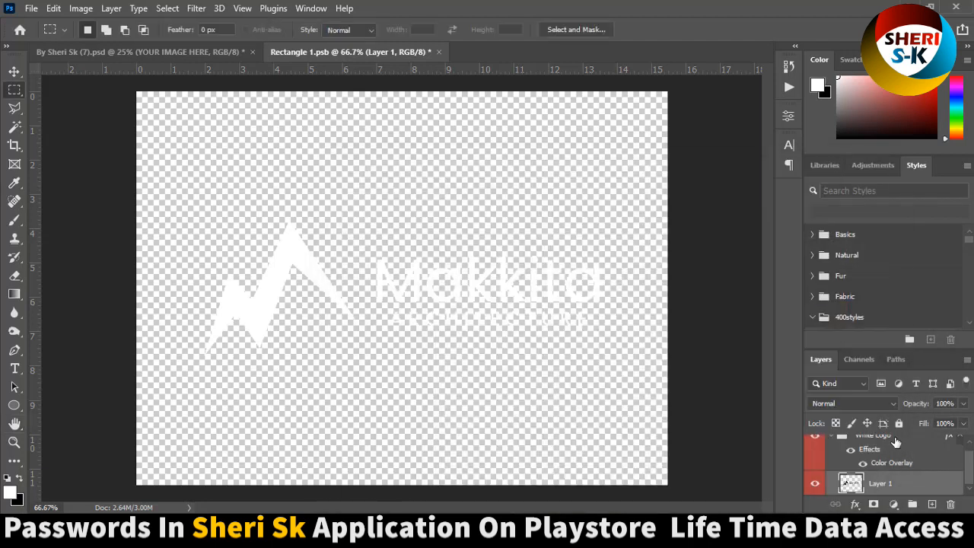
pyautogui.click(862, 502)
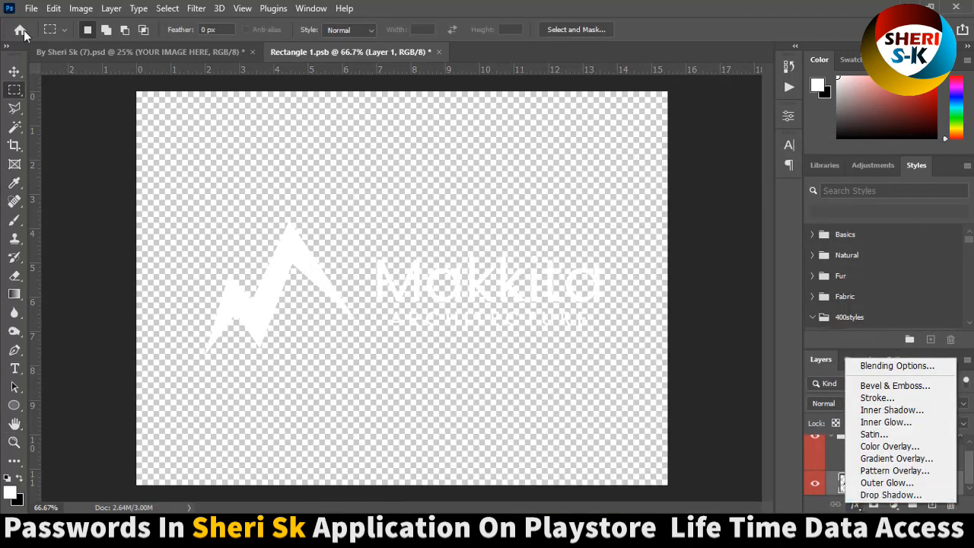
pyautogui.press('Escape')
# Delete the Makkita logo layer and add the text SHERI SK inside the White Logo group.
pyautogui.click(14, 71)
pyautogui.press('Delete')
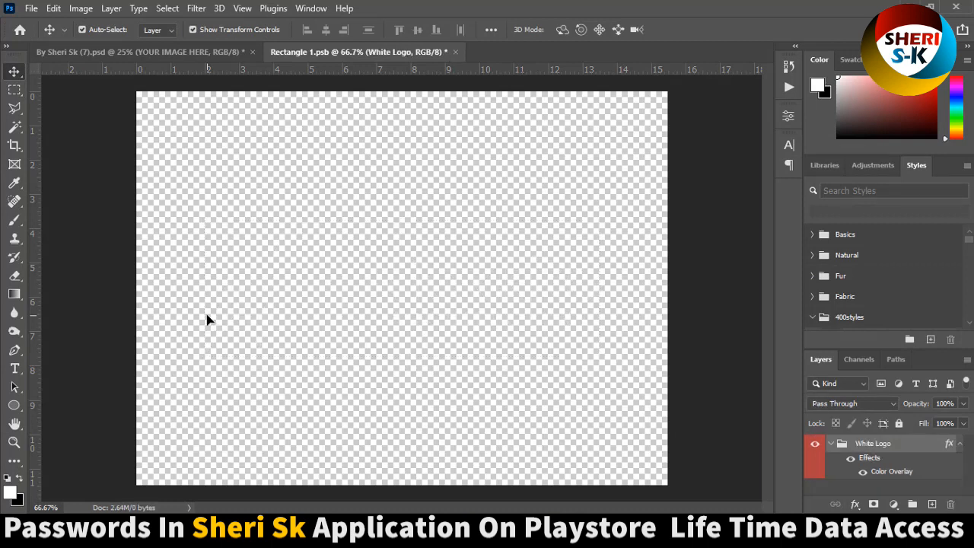
pyautogui.press('t')
pyautogui.click(283, 292)
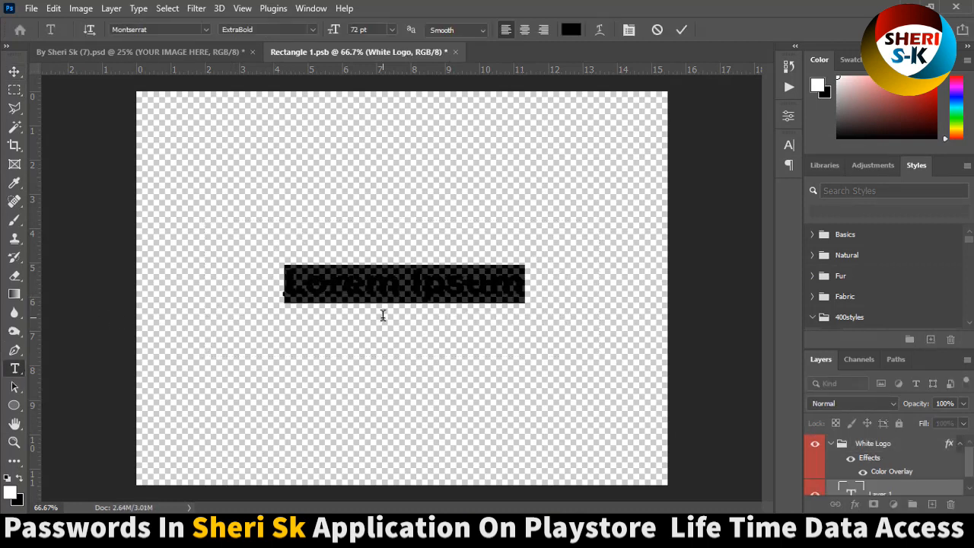
pyautogui.write('SHERI SK')
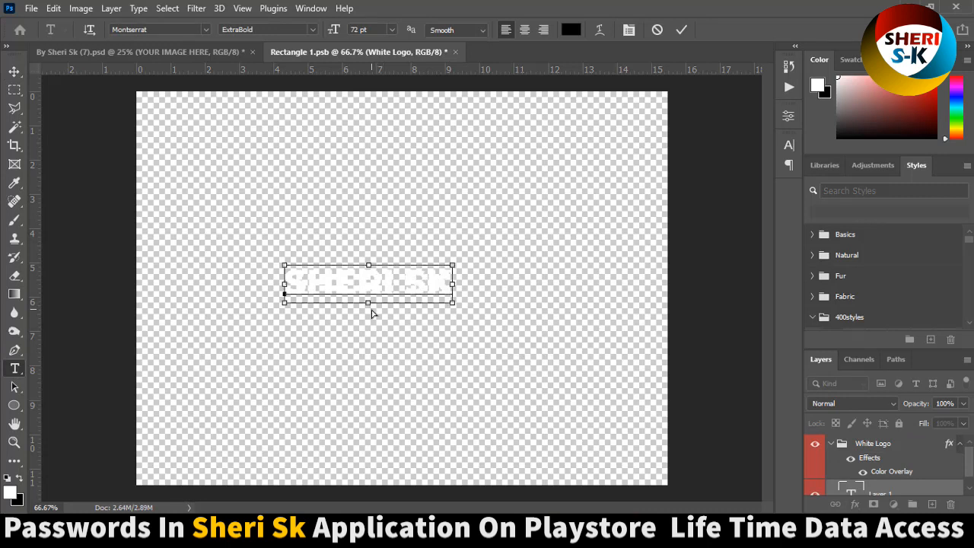
# Save the edited smart object contents and return to the By Sheri Sk (7).psd mockup.
pyautogui.hotkey('ctrl', 's')
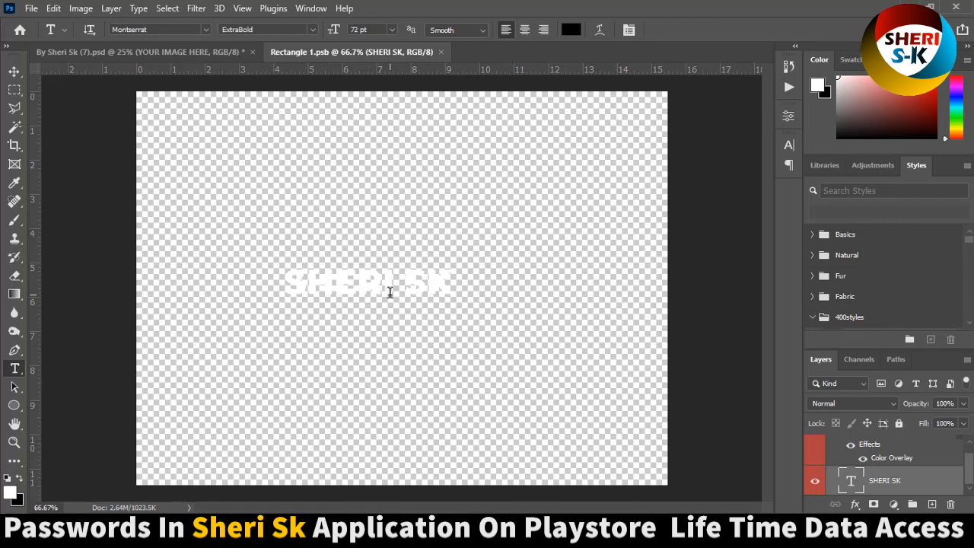
pyautogui.click(182, 52)
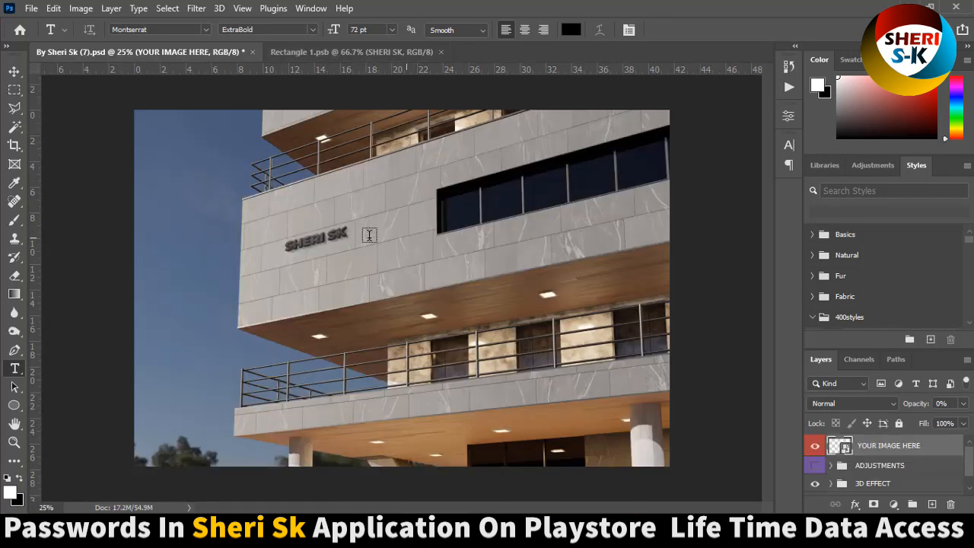
# Close the smart object document and the By Sheri Sk (7).psd mockup without saving the mockup.
pyautogui.click(441, 52)
pyautogui.click(252, 51)
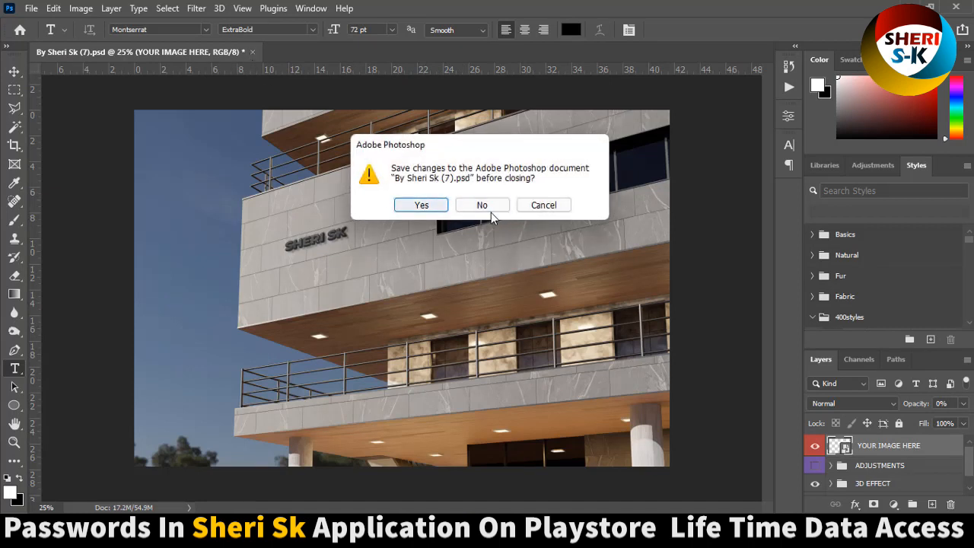
pyautogui.click(487, 209)
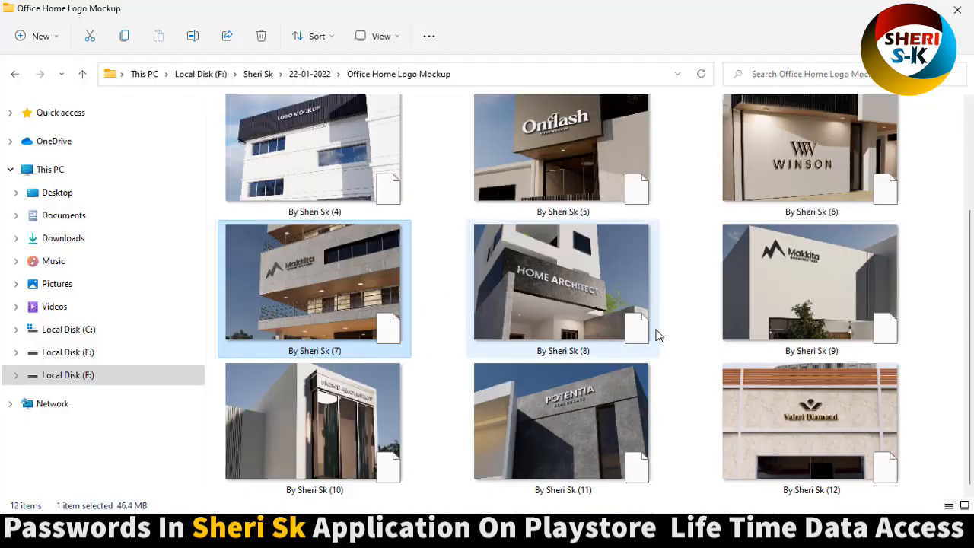
# Open the By Sheri Sk (5) mockup and the contents of its YOUR IMAGE HERE smart object.
pyautogui.doubleClick(561, 148)
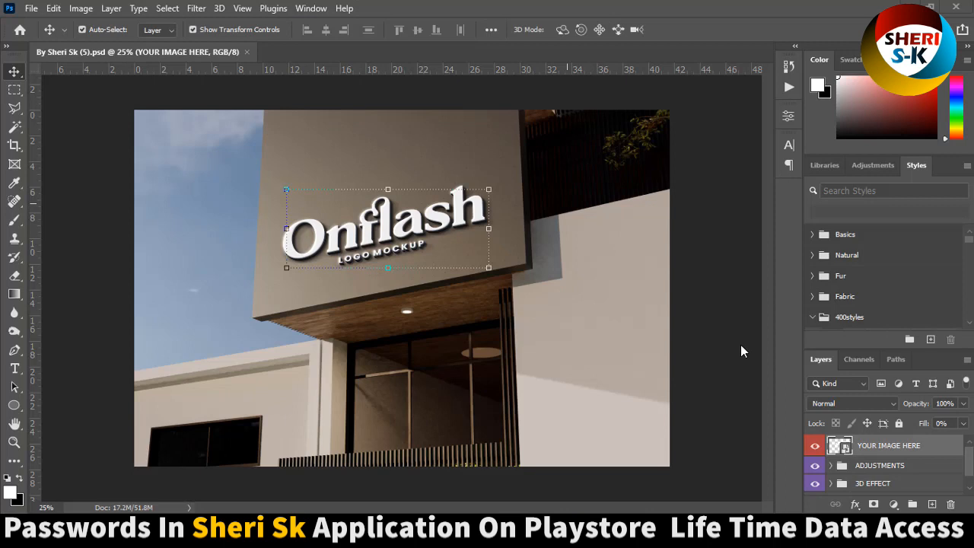
pyautogui.click(880, 468)
pyautogui.click(883, 448)
pyautogui.doubleClick(844, 450)
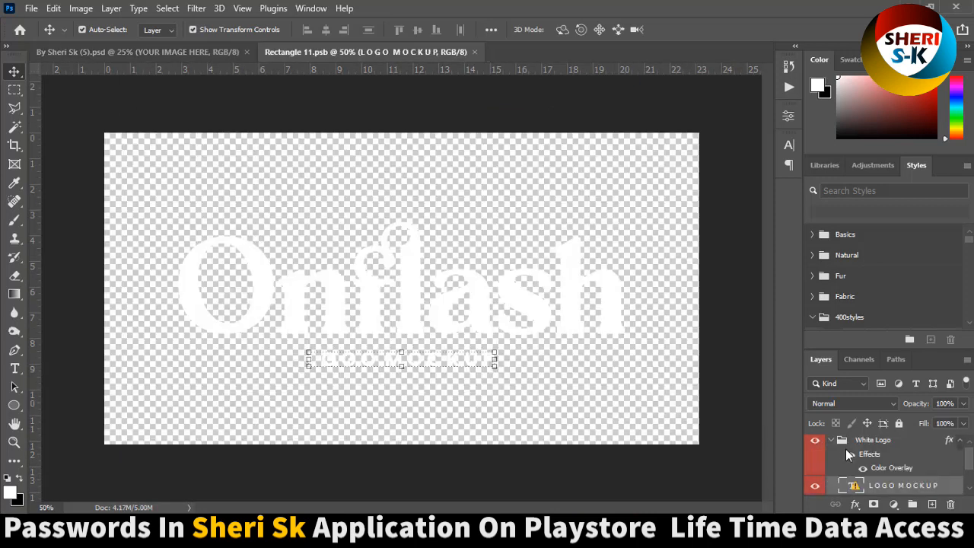
# Delete the LOGO MOCKUP text layer from the White Logo group.
pyautogui.click(14, 370)
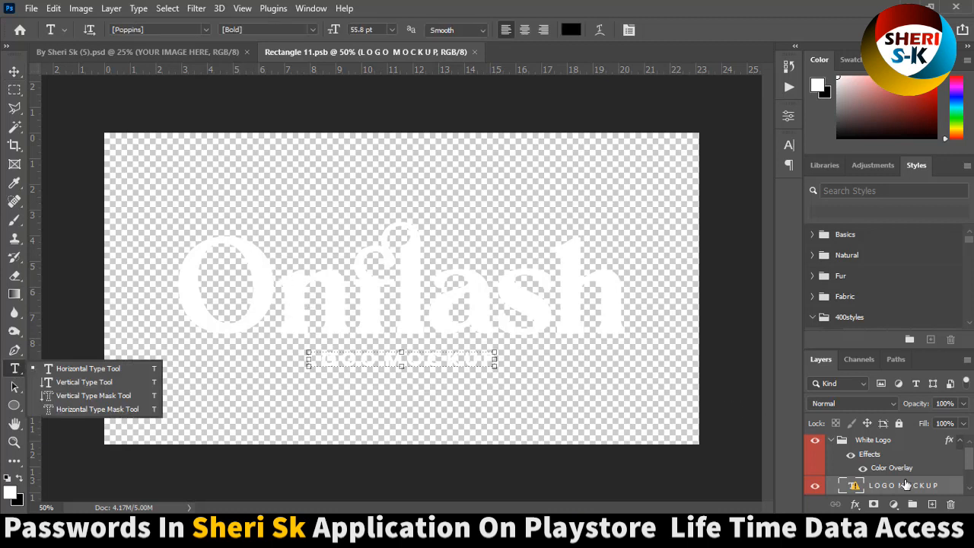
pyautogui.scroll(-2, 901, 480)
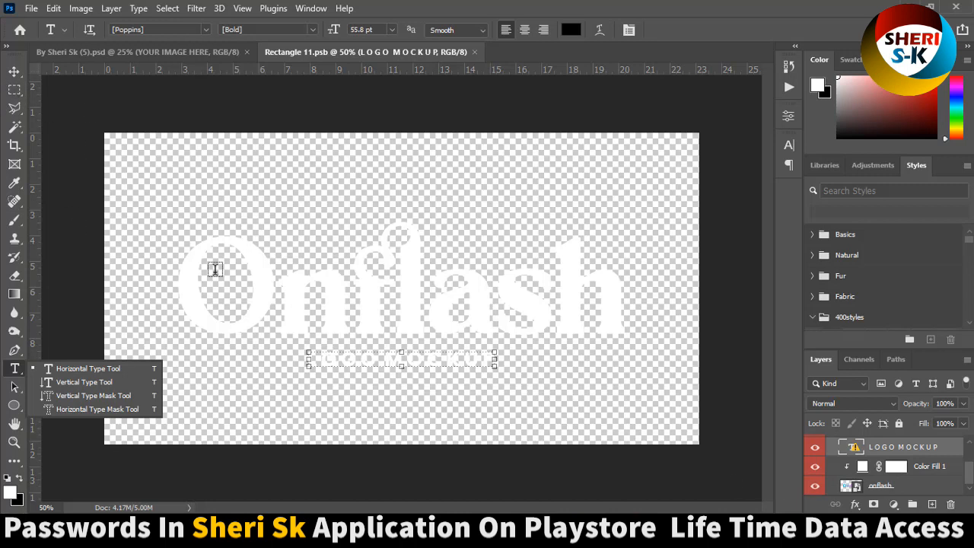
pyautogui.press('v')
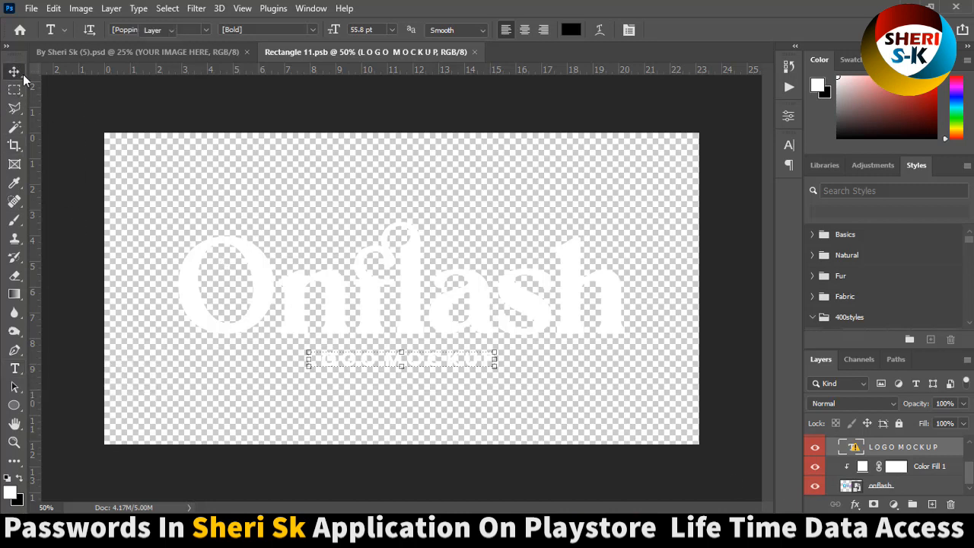
pyautogui.click(411, 300)
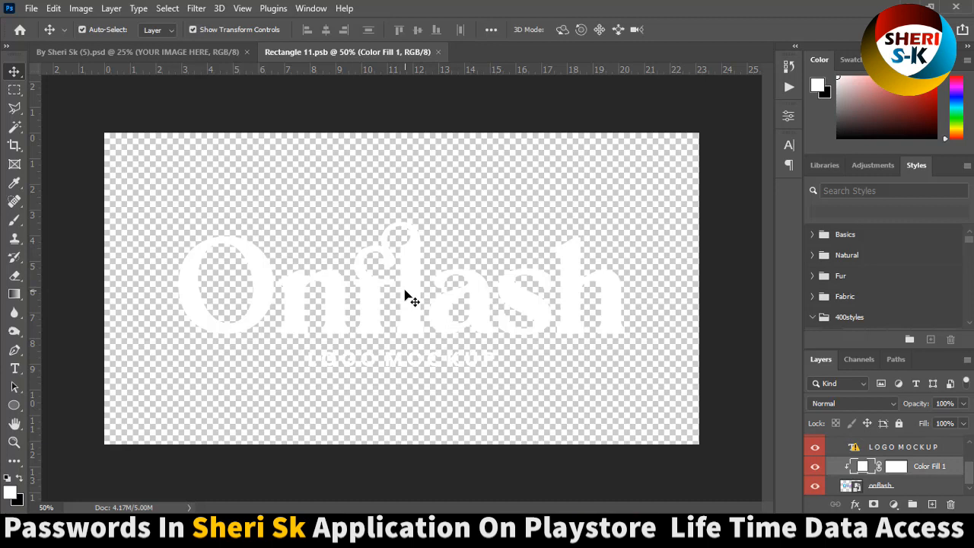
pyautogui.click(901, 452)
pyautogui.scroll(1, 903, 456)
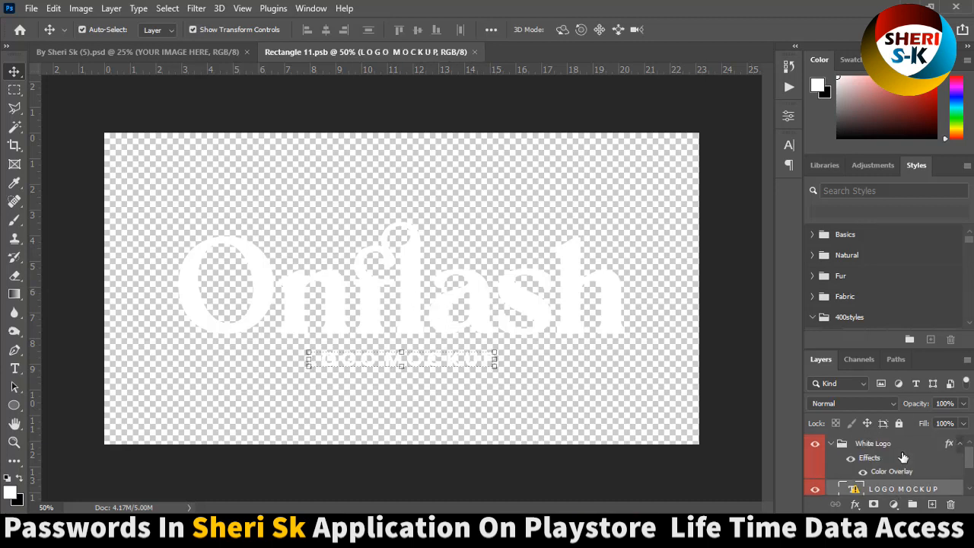
pyautogui.press('Delete')
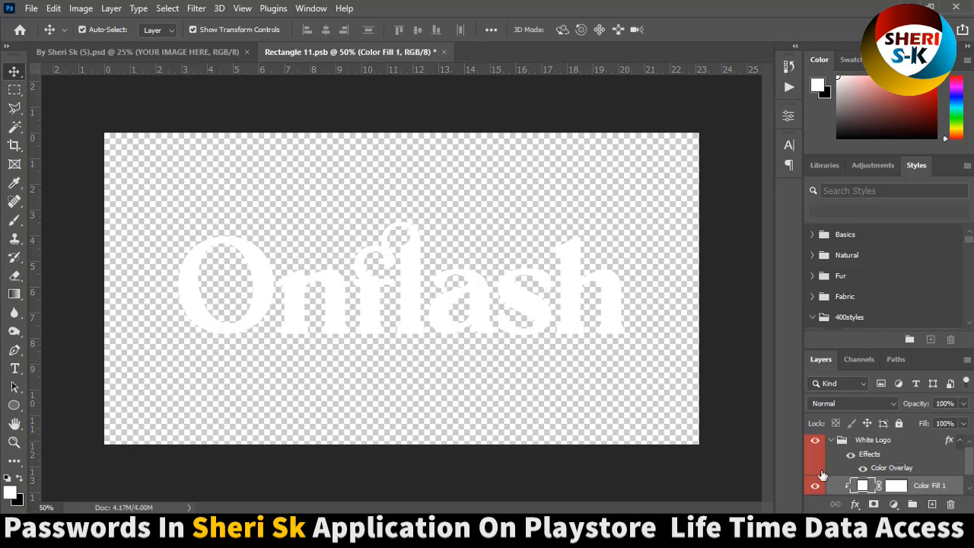
# Delete the onflash logo layer and the Color Fill 1 layer from the White Logo group.
pyautogui.scroll(-1, 879, 472)
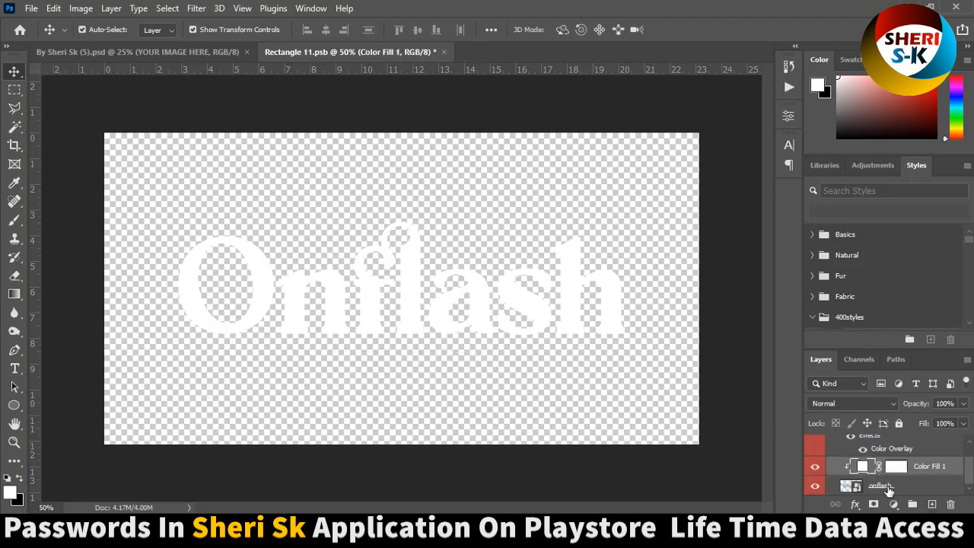
pyautogui.click(887, 488)
pyautogui.scroll(1, 884, 478)
pyautogui.press('Delete')
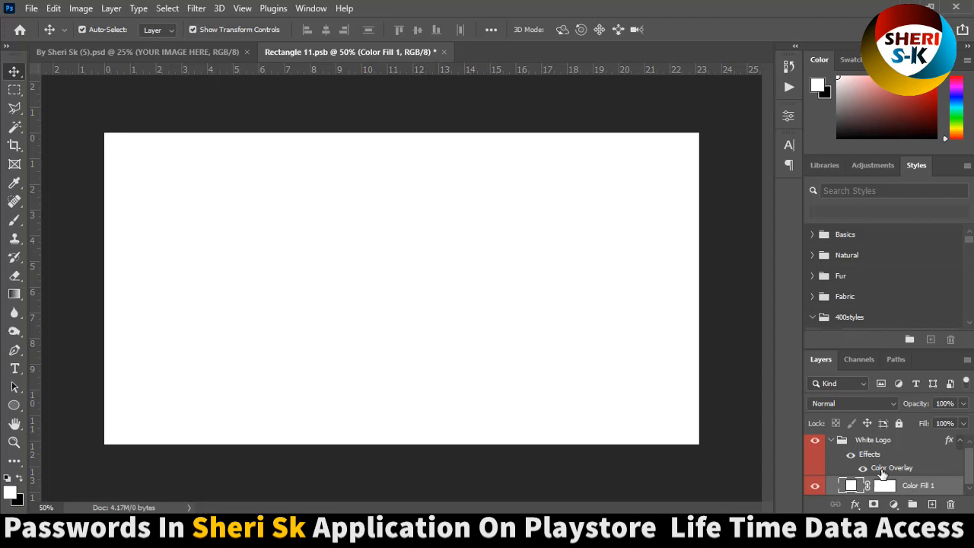
pyautogui.press('Delete')
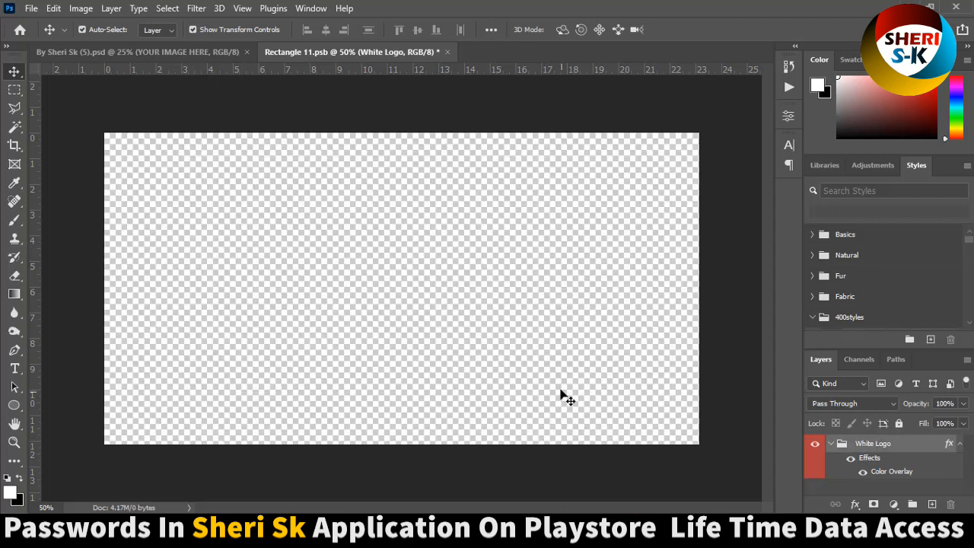
# Undo the deletion of the Color Fill 1 layer and add the text sdgfsdf above it.
pyautogui.hotkey('ctrl', 'z')
pyautogui.click(15, 368)
pyautogui.click(247, 281)
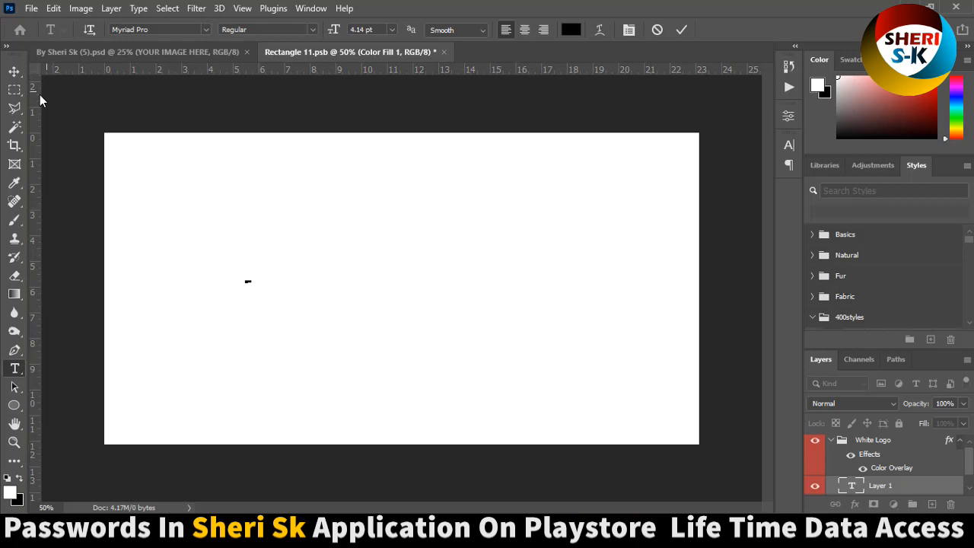
pyautogui.click(15, 89)
# Close Rectangle 11.psb without saving its changes, and close the By Sheri Sk (5).psd mockup.
pyautogui.click(431, 52)
pyautogui.click(482, 204)
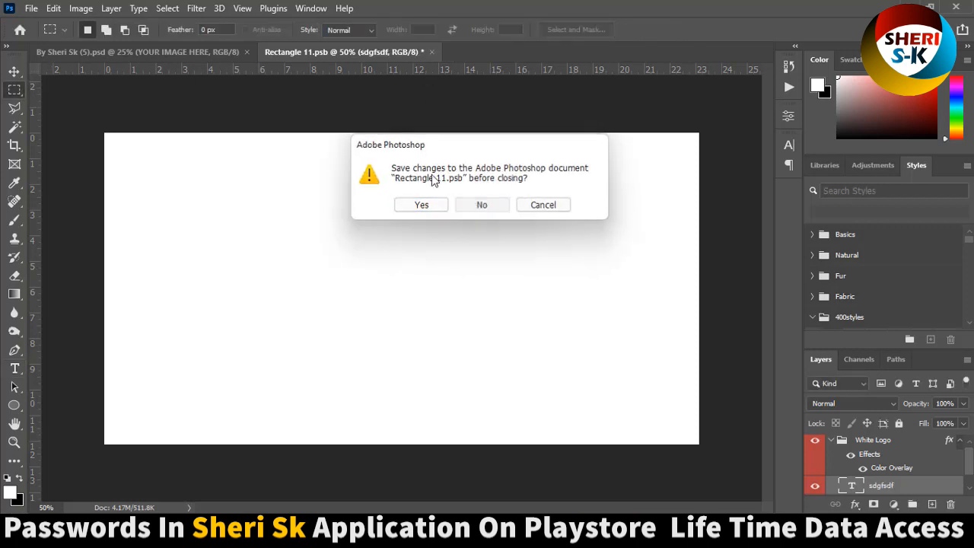
pyautogui.click(246, 51)
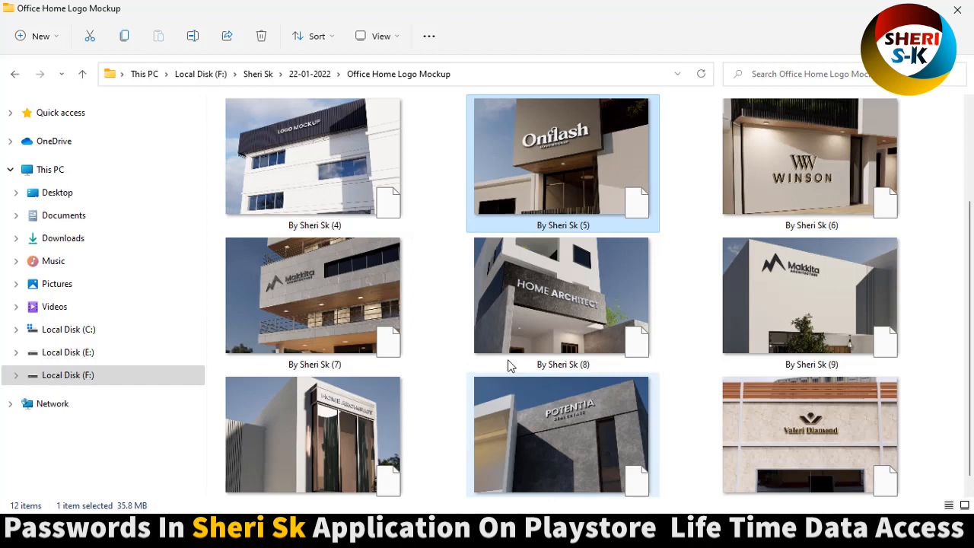
pyautogui.scroll(-1, 481, 356)
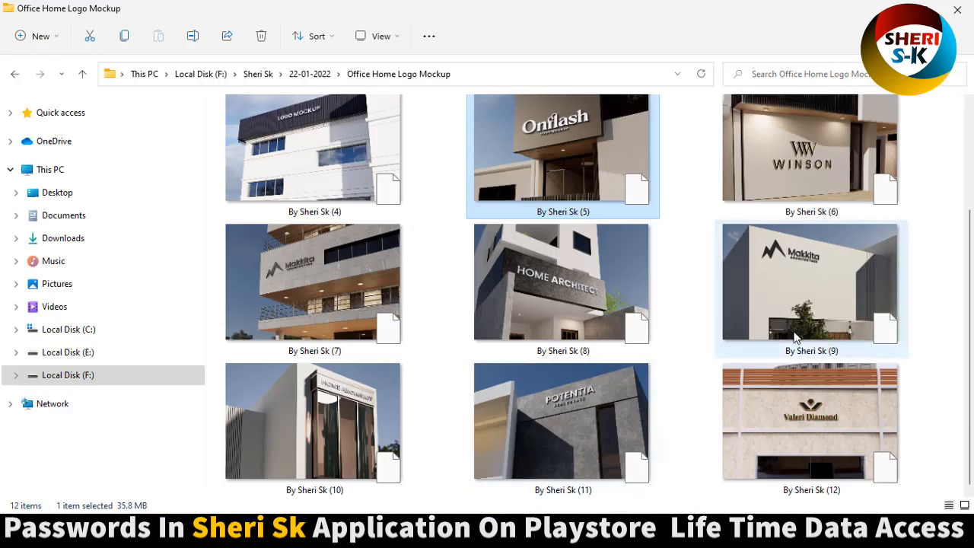
pyautogui.scroll(3, 794, 333)
pyautogui.scroll(-3, 794, 333)
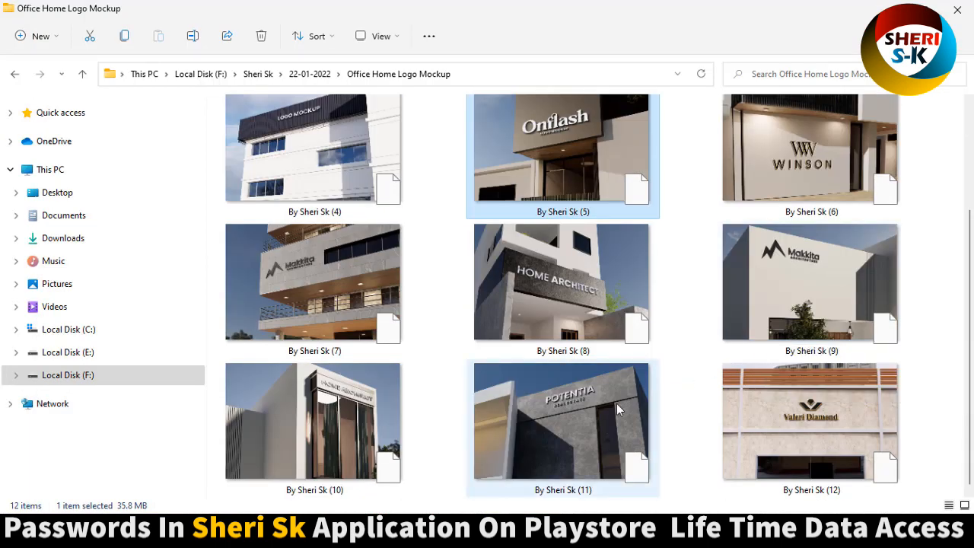
pyautogui.moveTo(617, 407)
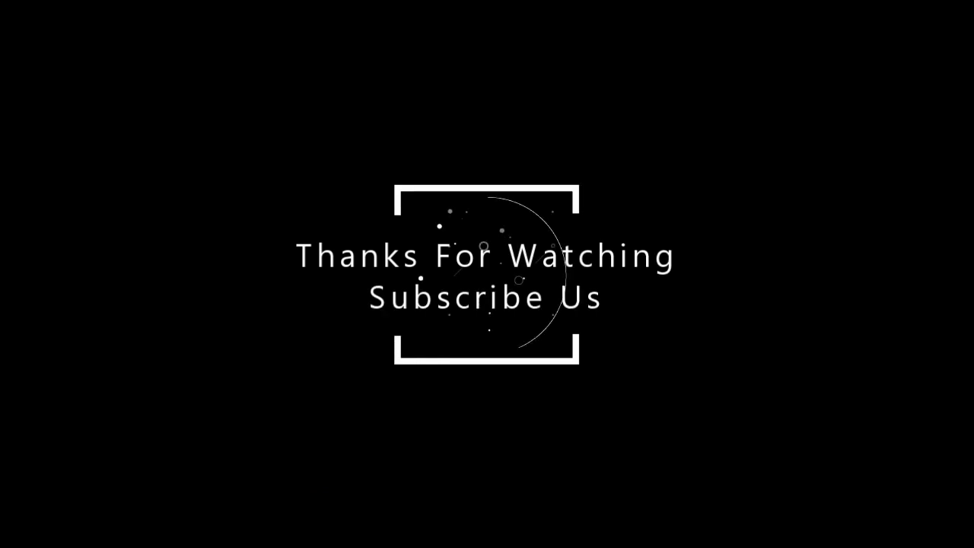